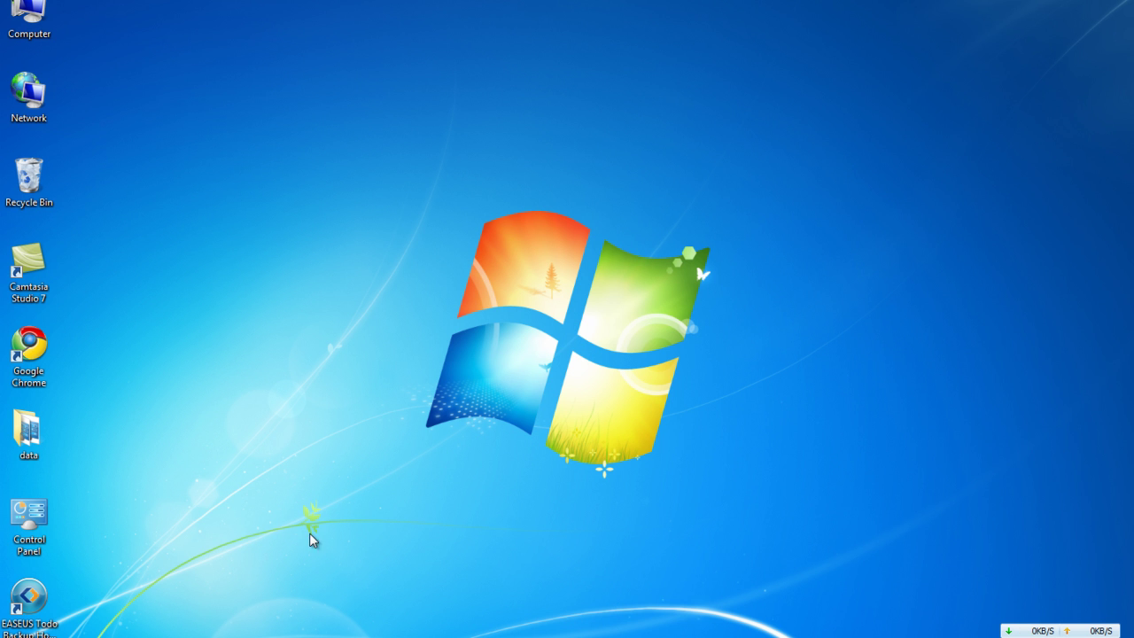
# Switch to Chrome, read the Todo Backup Home freeware product page down to its key features, and close the browser.
pyautogui.click(219, 637)
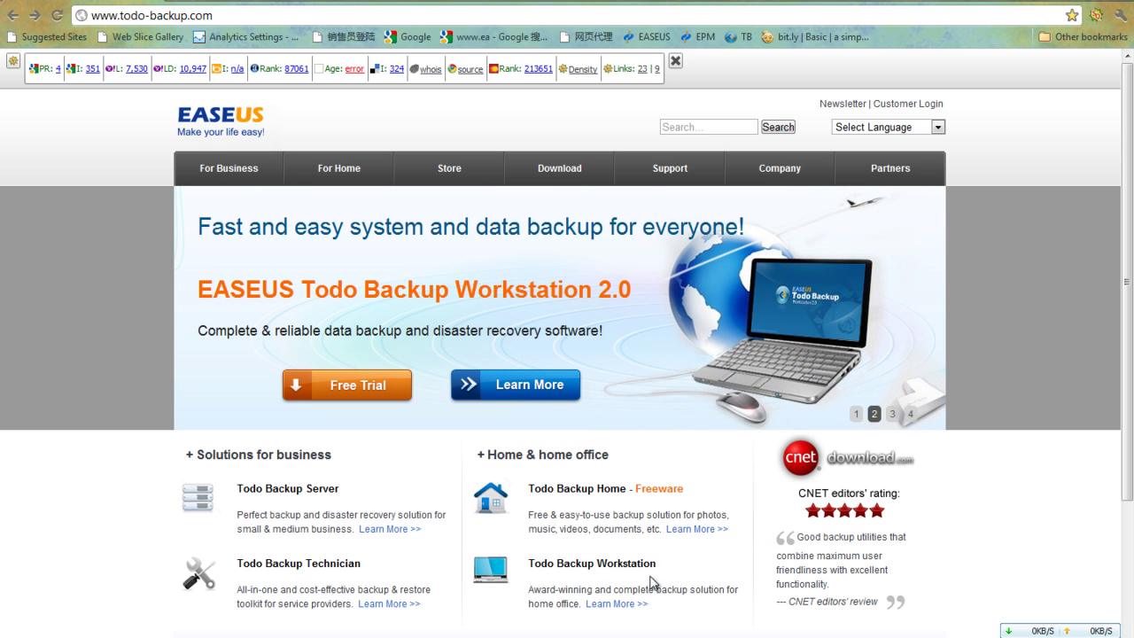
pyautogui.click(698, 529)
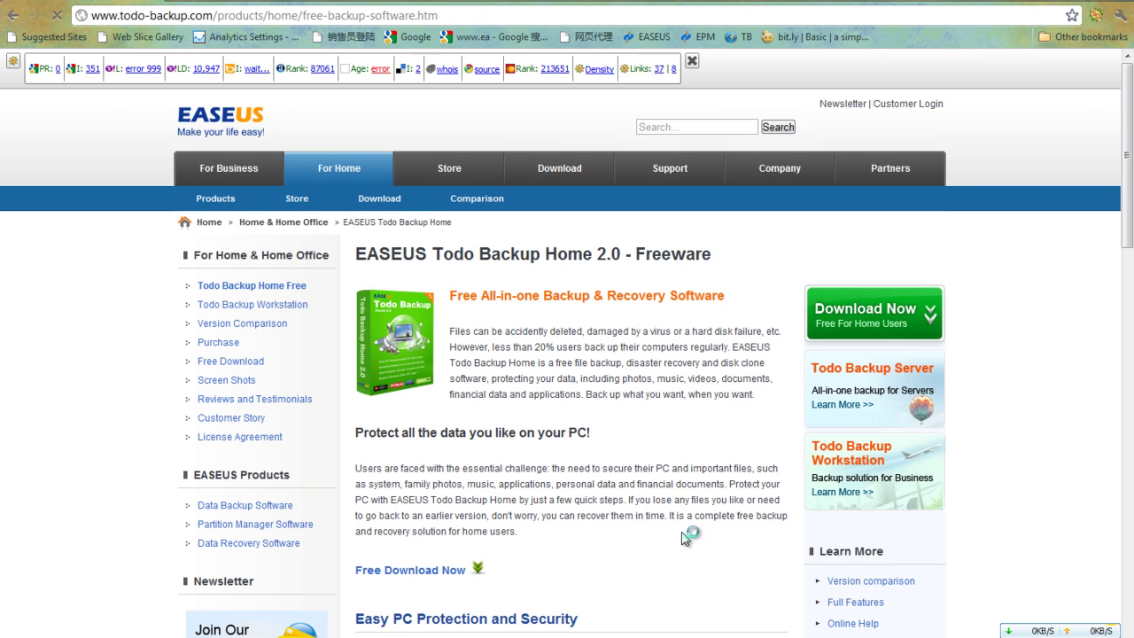
pyautogui.scroll(-4, 651, 493)
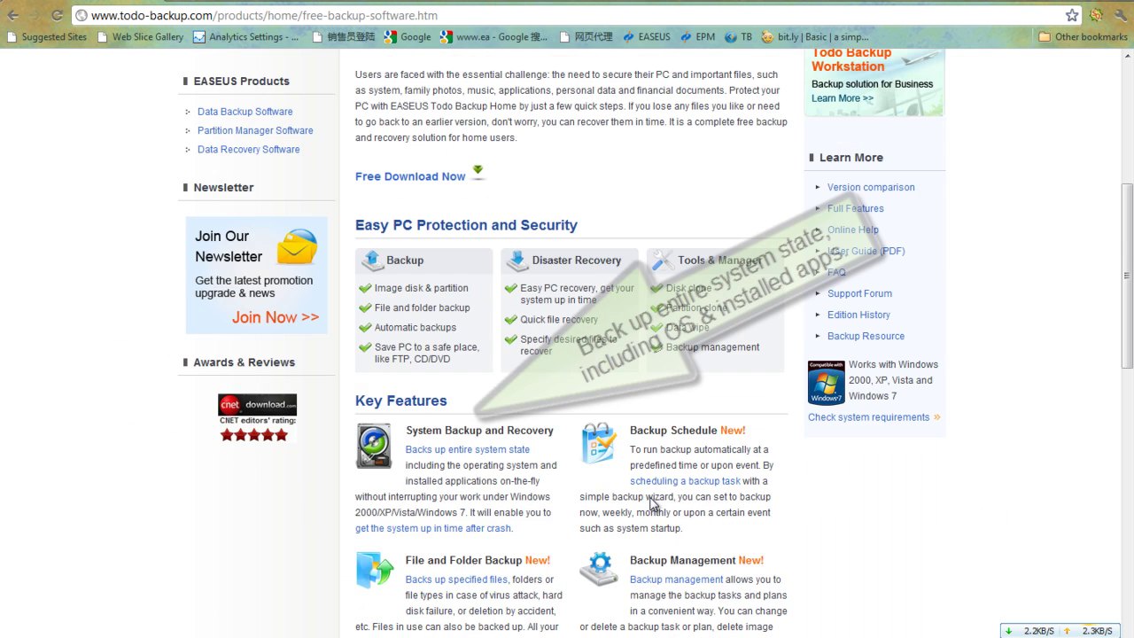
pyautogui.click(1072, 3)
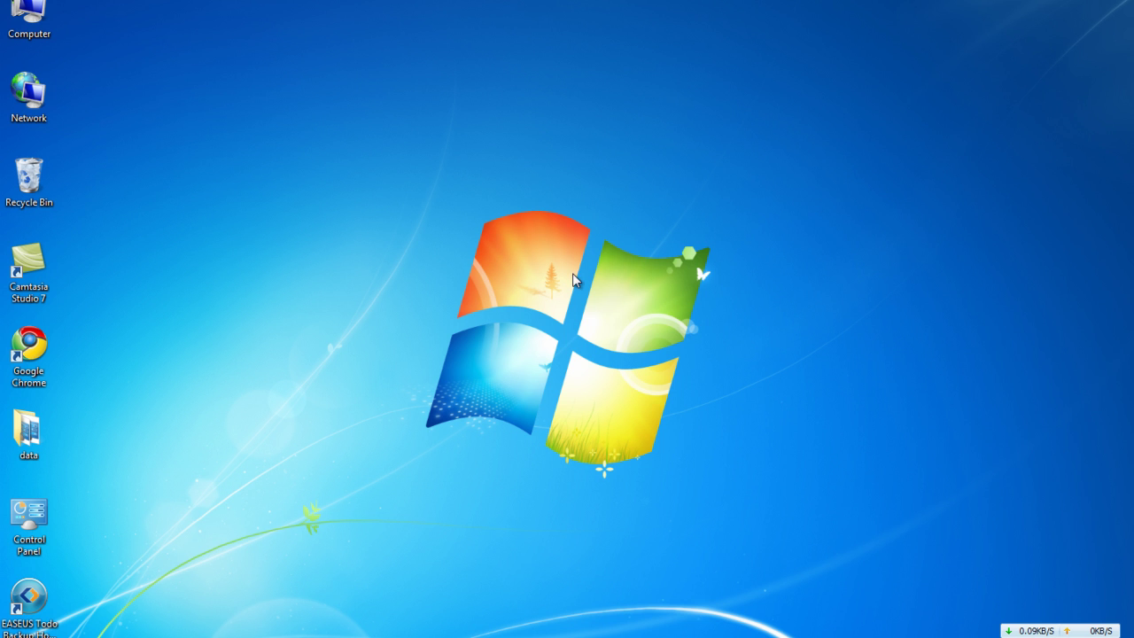
# Launch EASEUS Todo Backup Home and start a disk and partition backup.
pyautogui.doubleClick(37, 617)
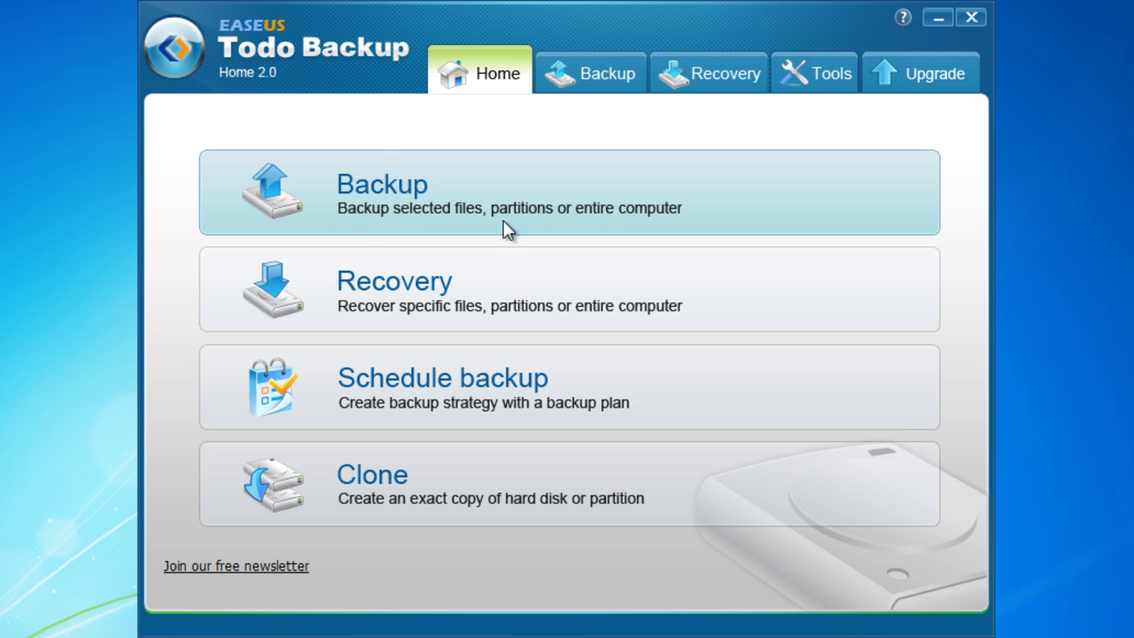
pyautogui.click(544, 203)
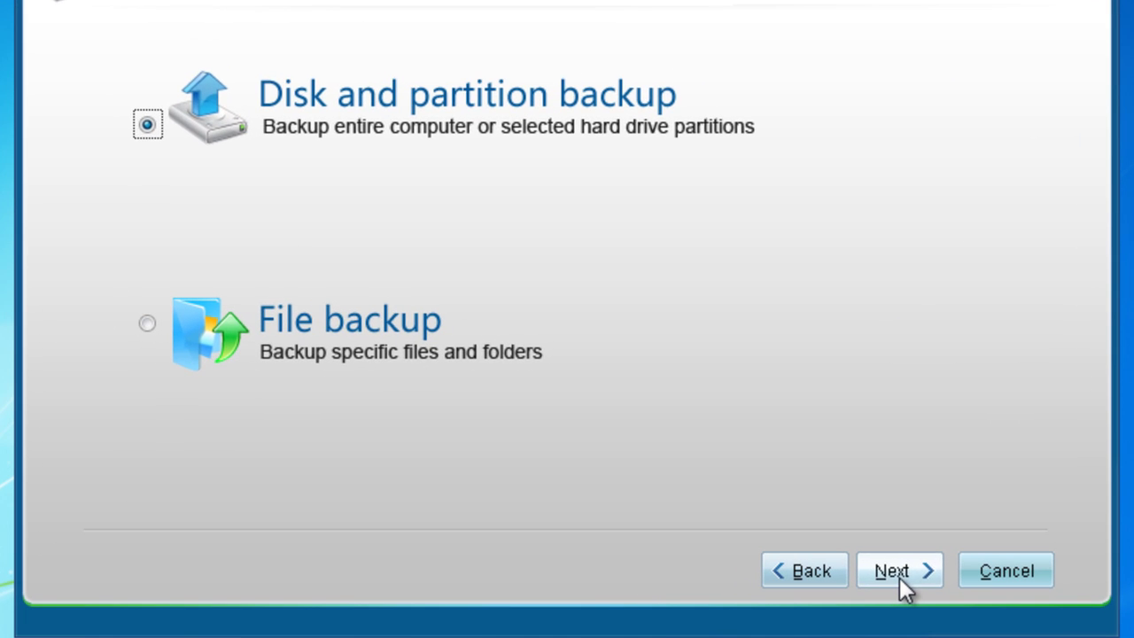
pyautogui.click(824, 590)
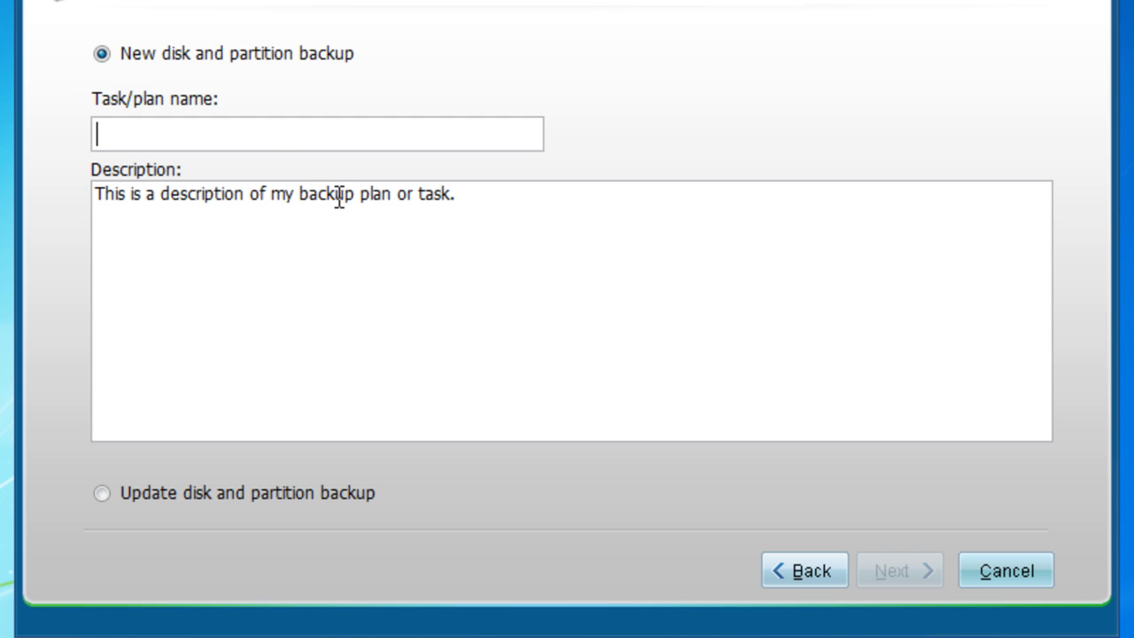
# Name the new backup task "SYSTEM backup" and replace its description with "Feb.,2011 system backup".
pyautogui.write('SYS')
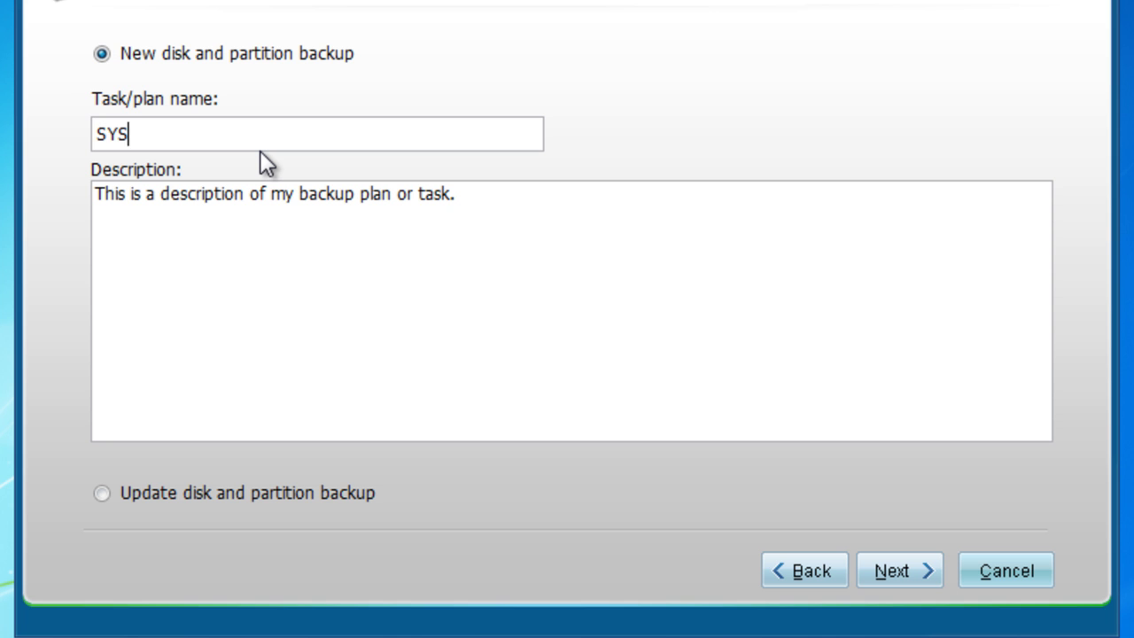
pyautogui.write('TEM backup')
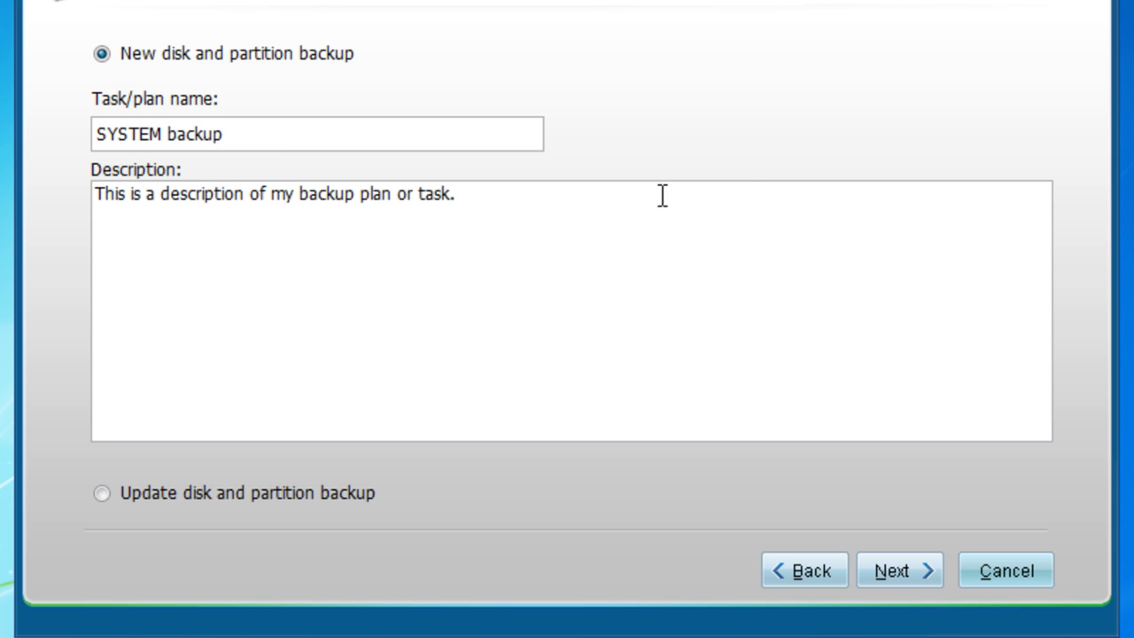
pyautogui.click(598, 233)
pyautogui.press('BackSpace')
pyautogui.press('BackSpace')
pyautogui.press('BackSpace')
pyautogui.press('BackSpace')
pyautogui.press('BackSpace')
pyautogui.press('BackSpace')
pyautogui.press('BackSpace')
pyautogui.press('BackSpace')
pyautogui.press('BackSpace')
pyautogui.press('BackSpace')
pyautogui.press('BackSpace')
pyautogui.press('BackSpace')
pyautogui.press('BackSpace')
pyautogui.press('BackSpace')
pyautogui.press('BackSpace')
pyautogui.press('BackSpace')
pyautogui.press('BackSpace')
pyautogui.press('BackSpace')
pyautogui.press('BackSpace')
pyautogui.press('BackSpace')
pyautogui.press('BackSpace')
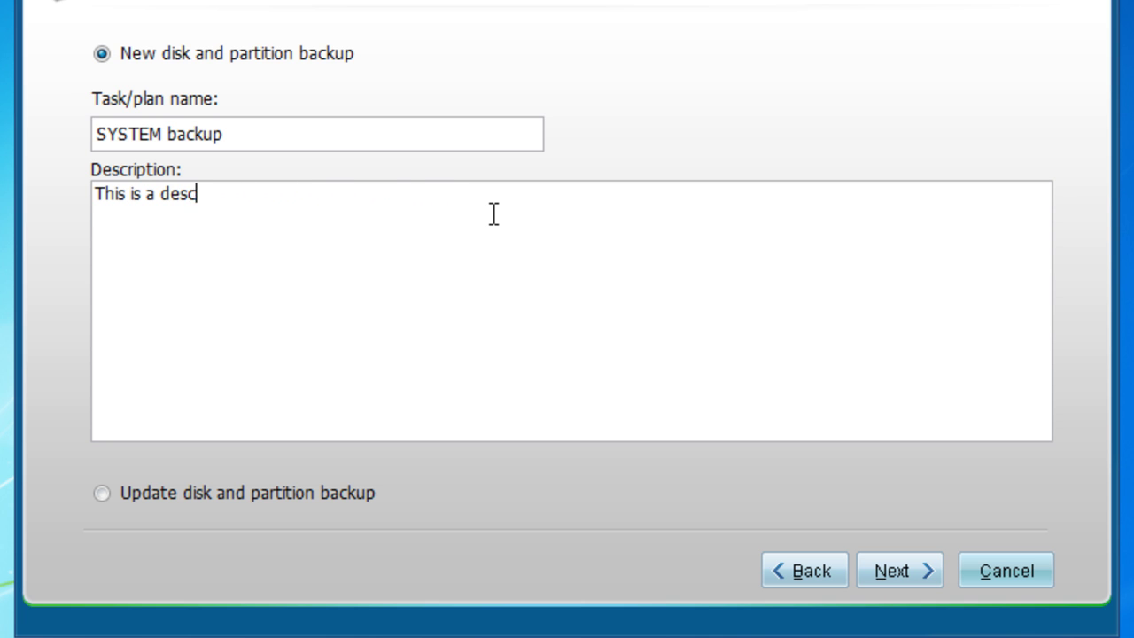
pyautogui.write('Feb.')
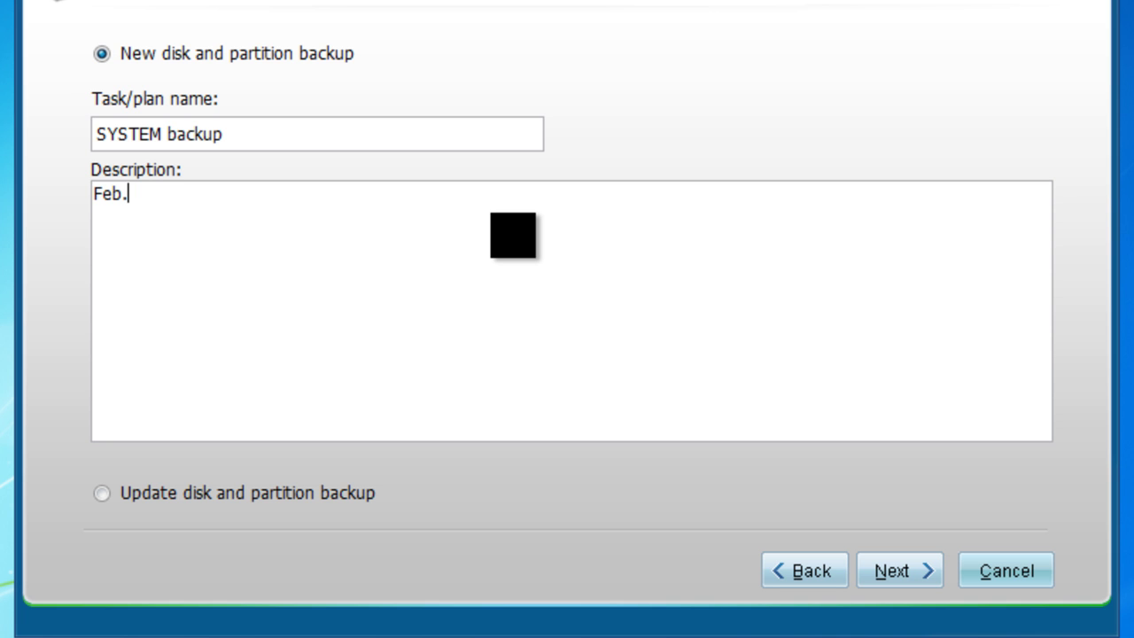
pyautogui.write(',2011')
pyautogui.write(' ssyt')
pyautogui.press('BackSpace')
pyautogui.press('BackSpace')
pyautogui.press('BackSpace')
pyautogui.write('ystem backup')
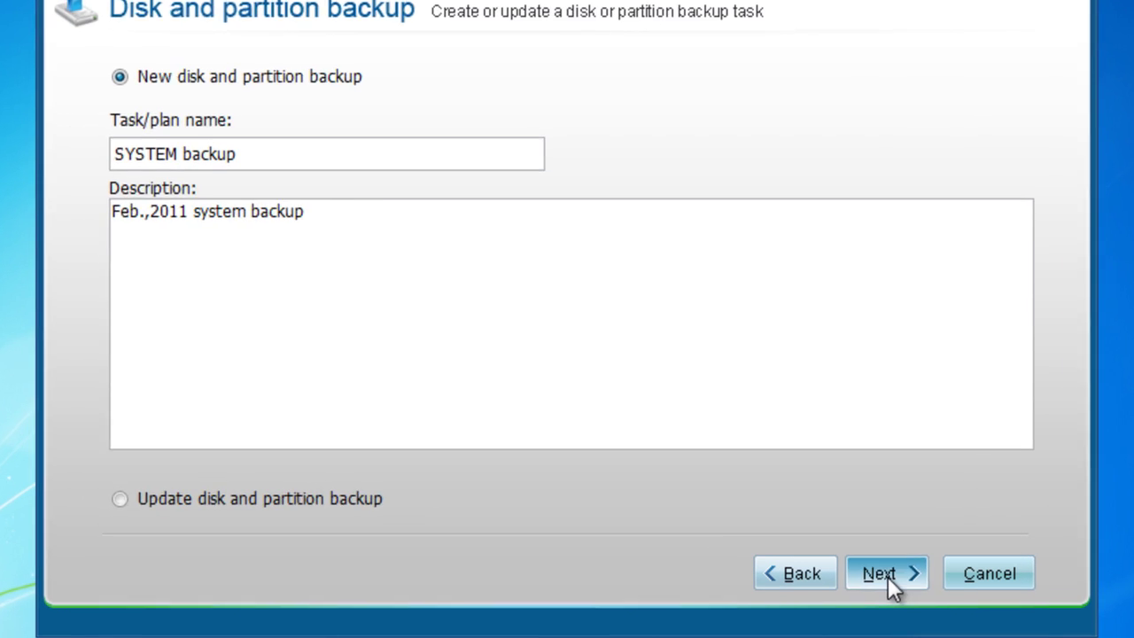
pyautogui.click(826, 587)
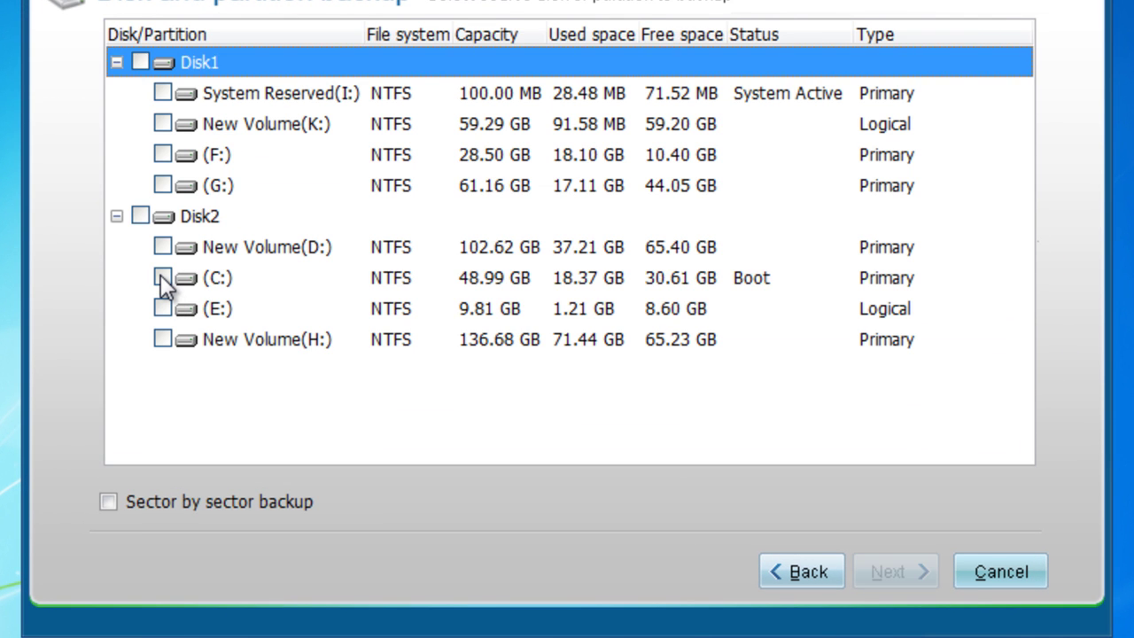
# Choose the (C:) boot partition and the System Reserved (I:) partition as the backup source.
pyautogui.click(161, 276)
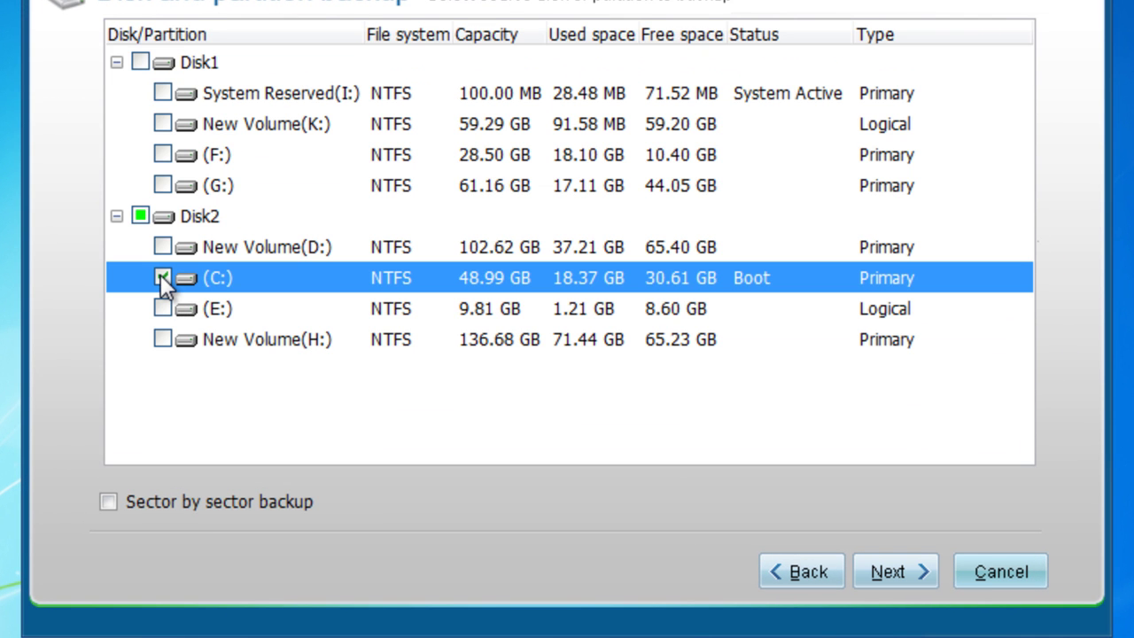
pyautogui.click(162, 93)
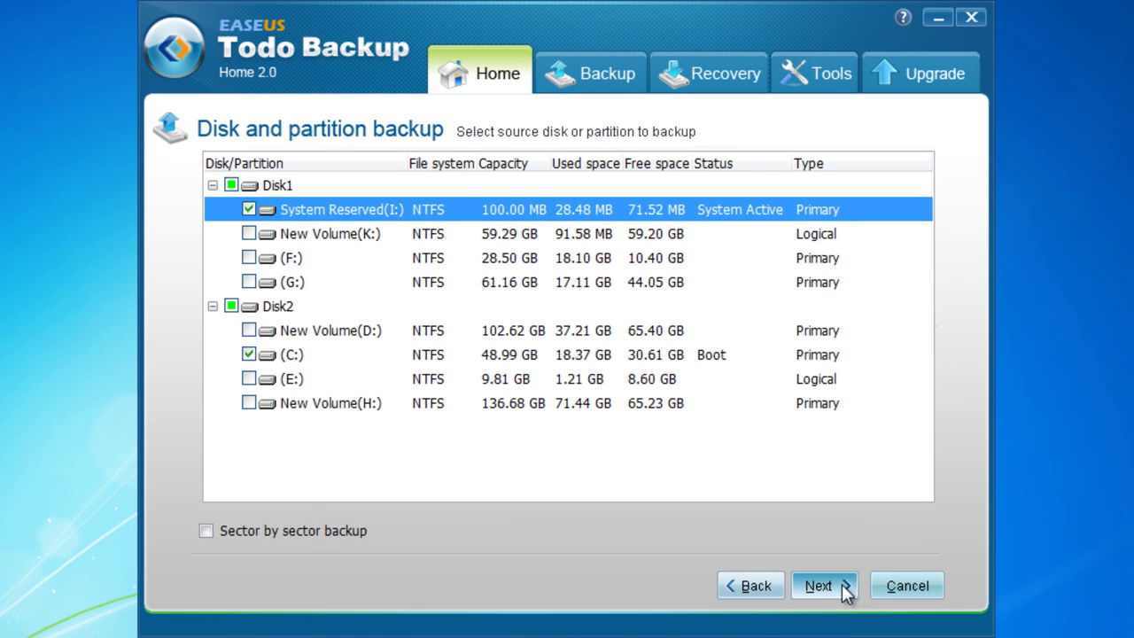
pyautogui.click(823, 585)
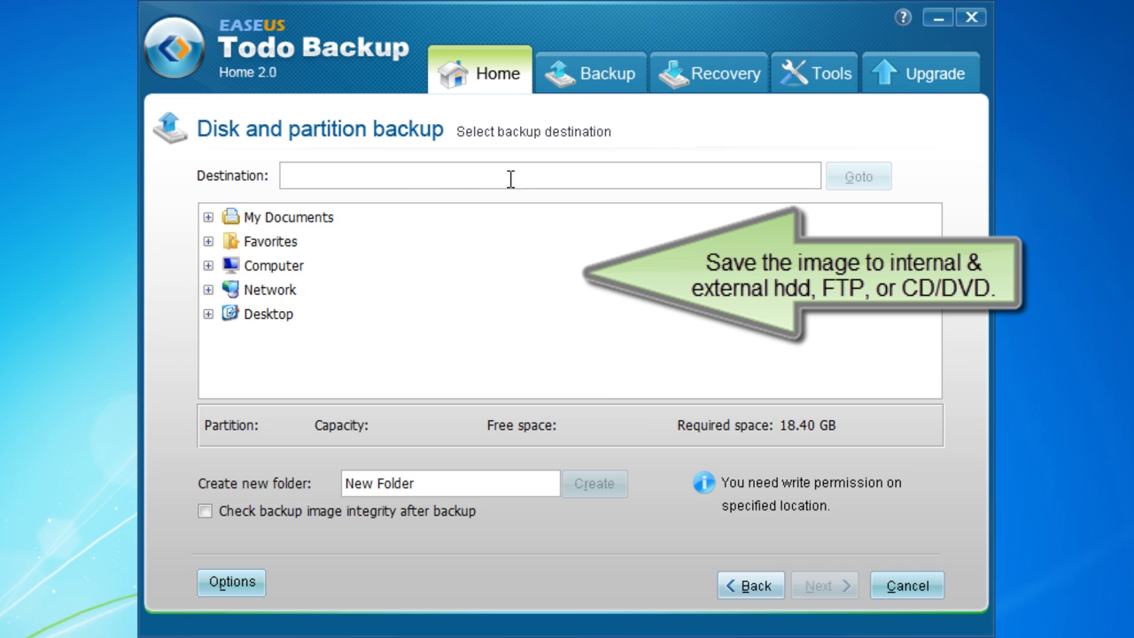
# Set New Volume (K:) under Computer as the backup destination.
pyautogui.click(206, 266)
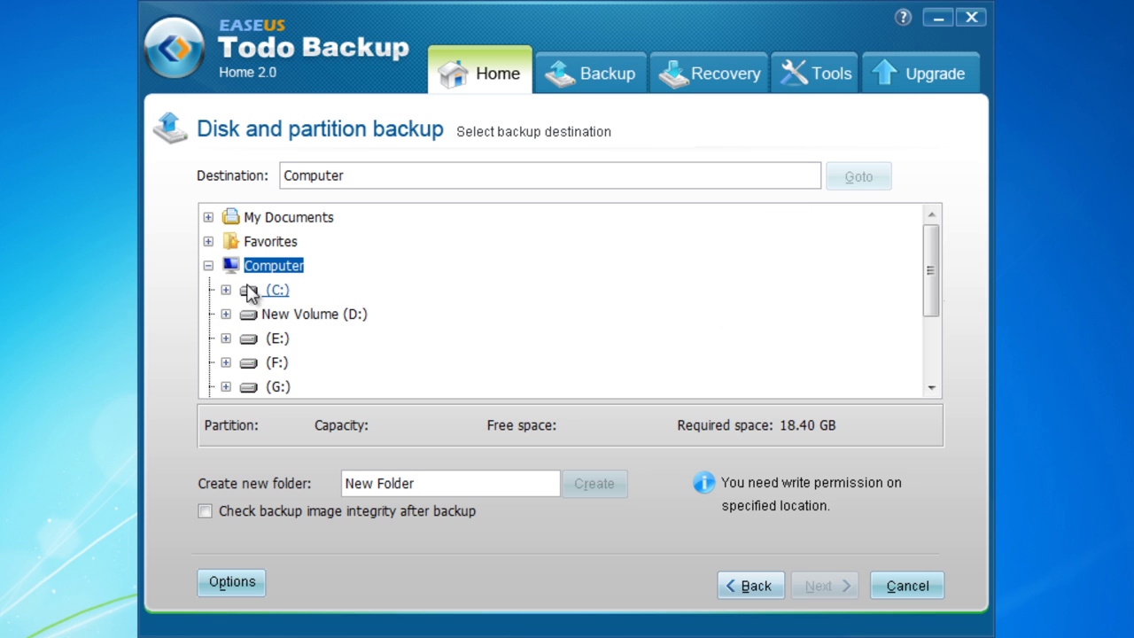
pyautogui.scroll(-1, 279, 364)
pyautogui.scroll(-2, 312, 399)
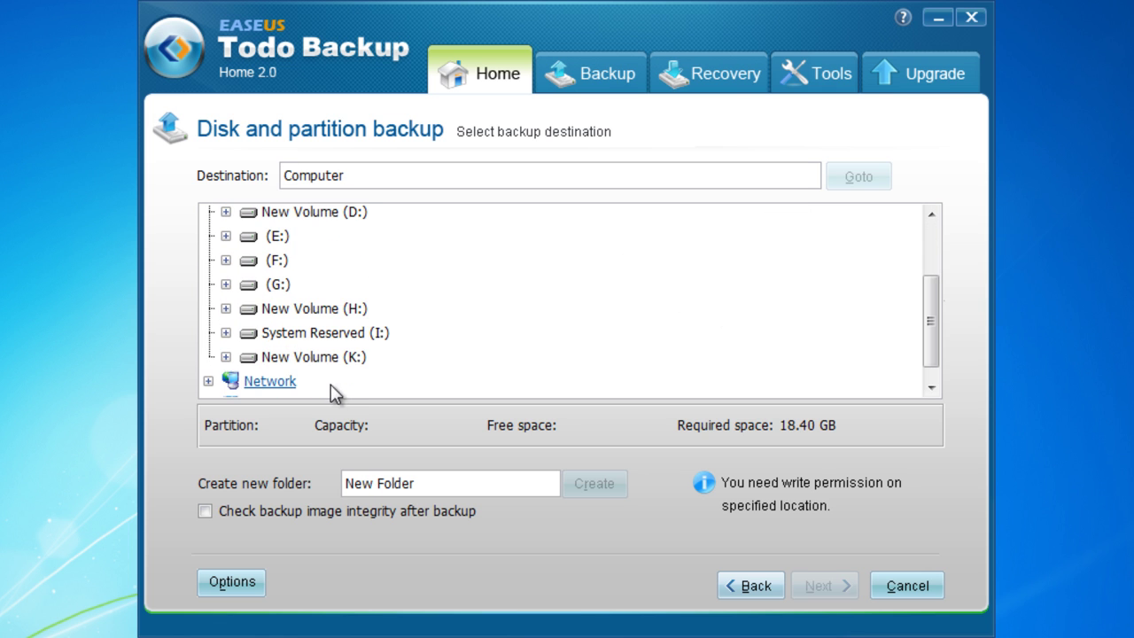
pyautogui.click(276, 365)
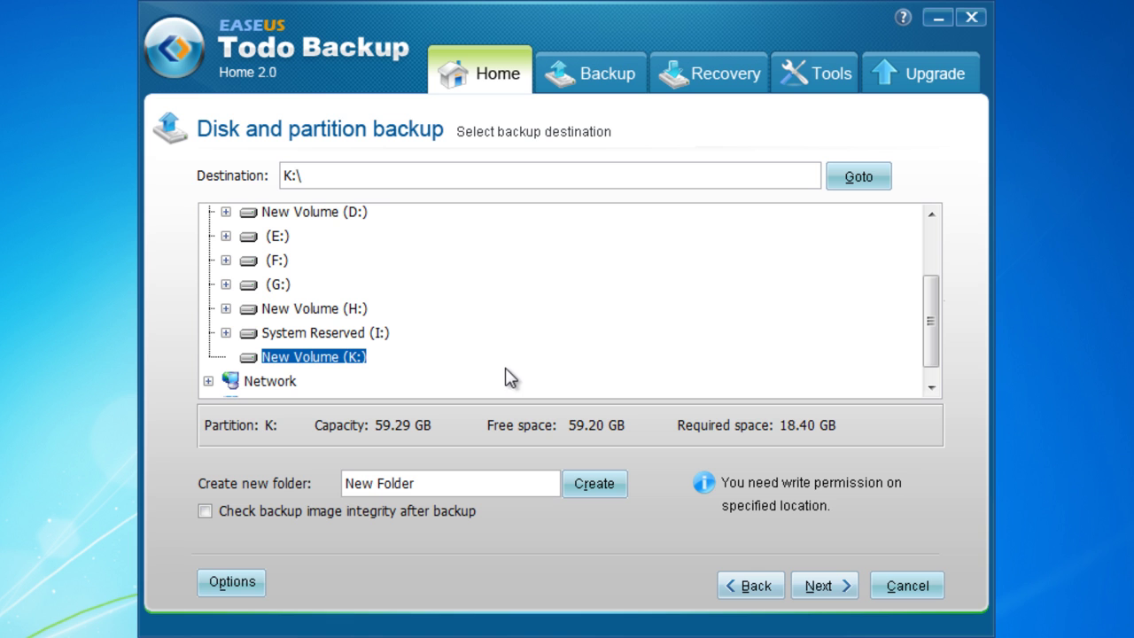
pyautogui.click(819, 586)
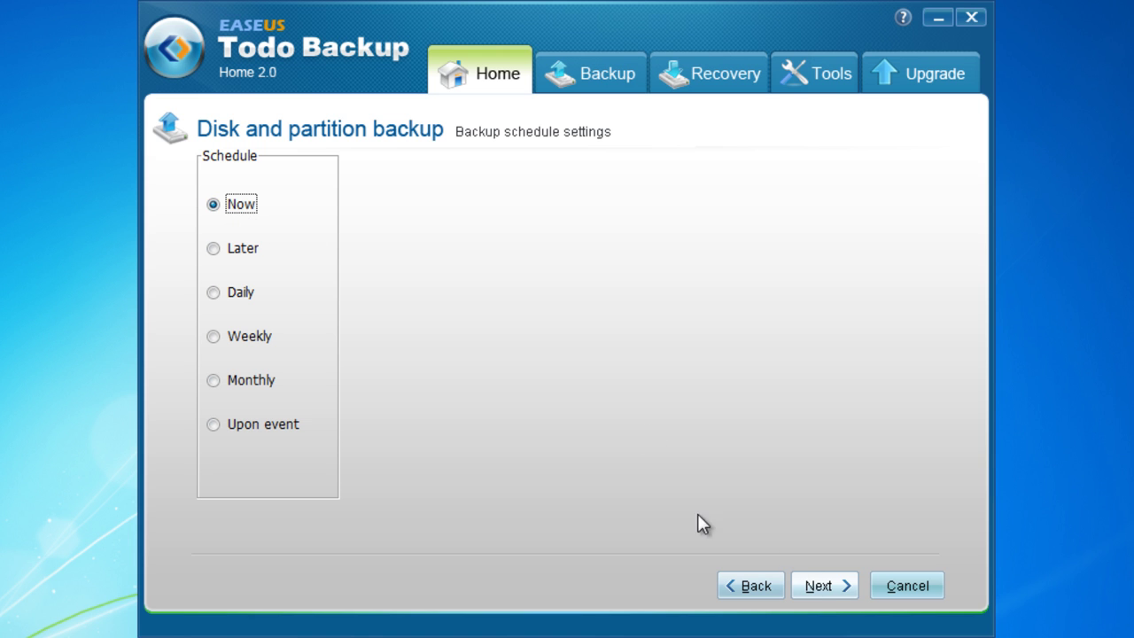
# Run the backup with the schedule set to Now, and exit Todo Backup once it has finished.
pyautogui.click(823, 589)
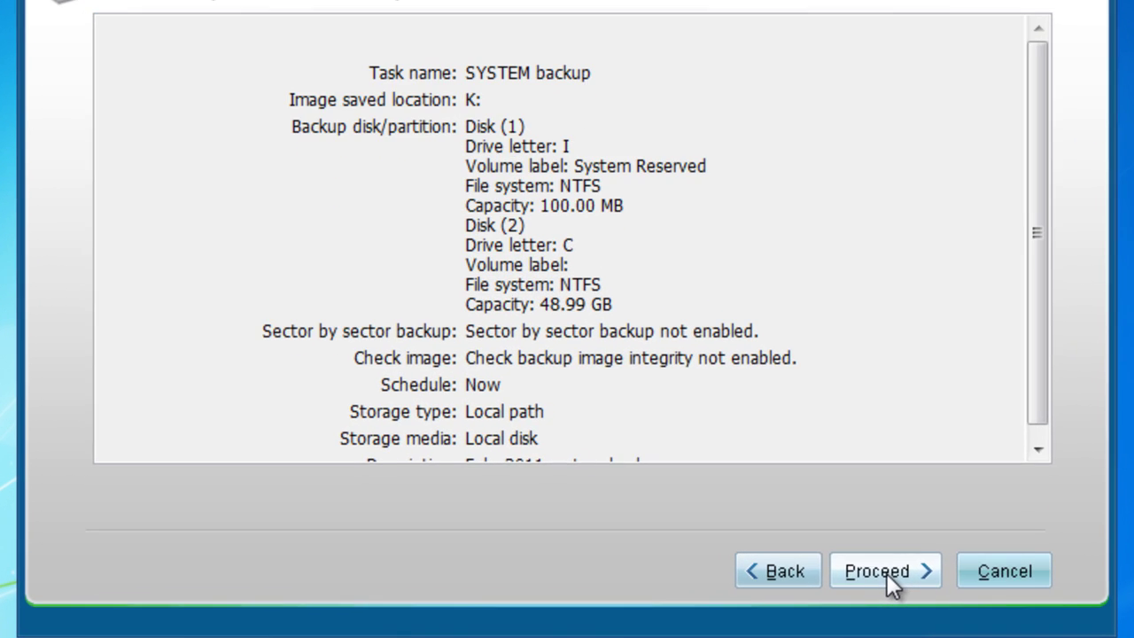
pyautogui.click(842, 586)
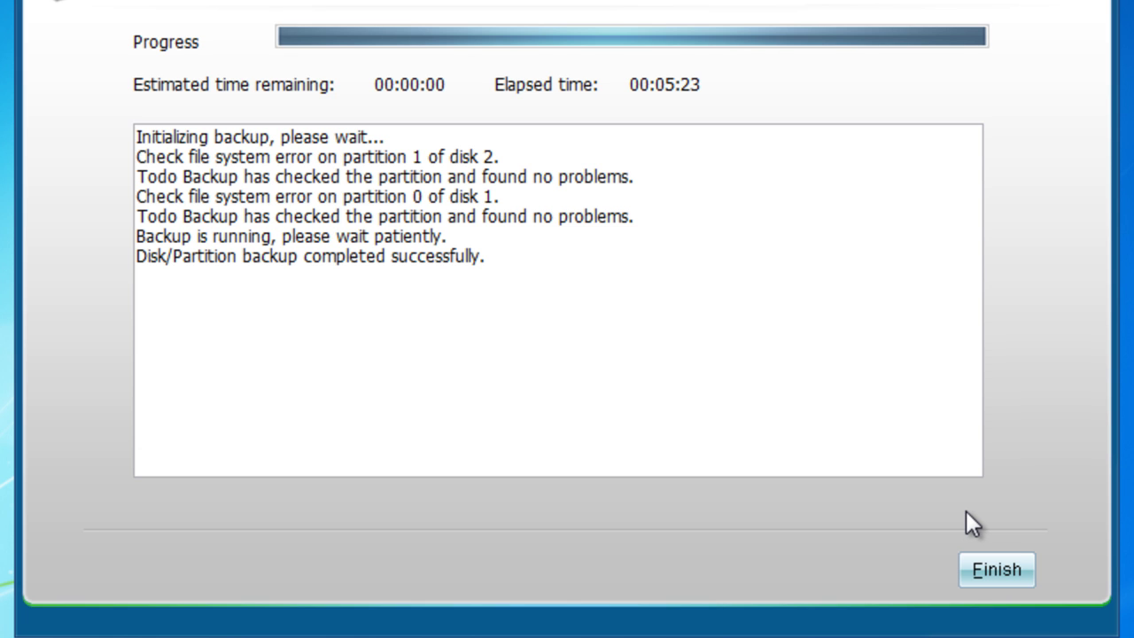
pyautogui.click(996, 570)
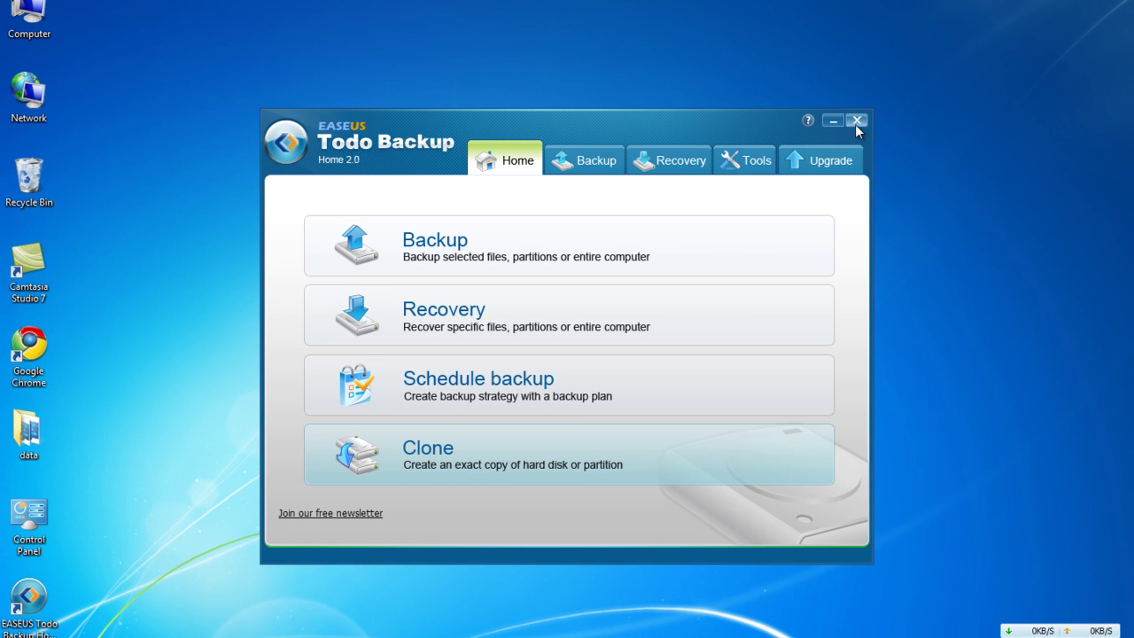
pyautogui.click(908, 57)
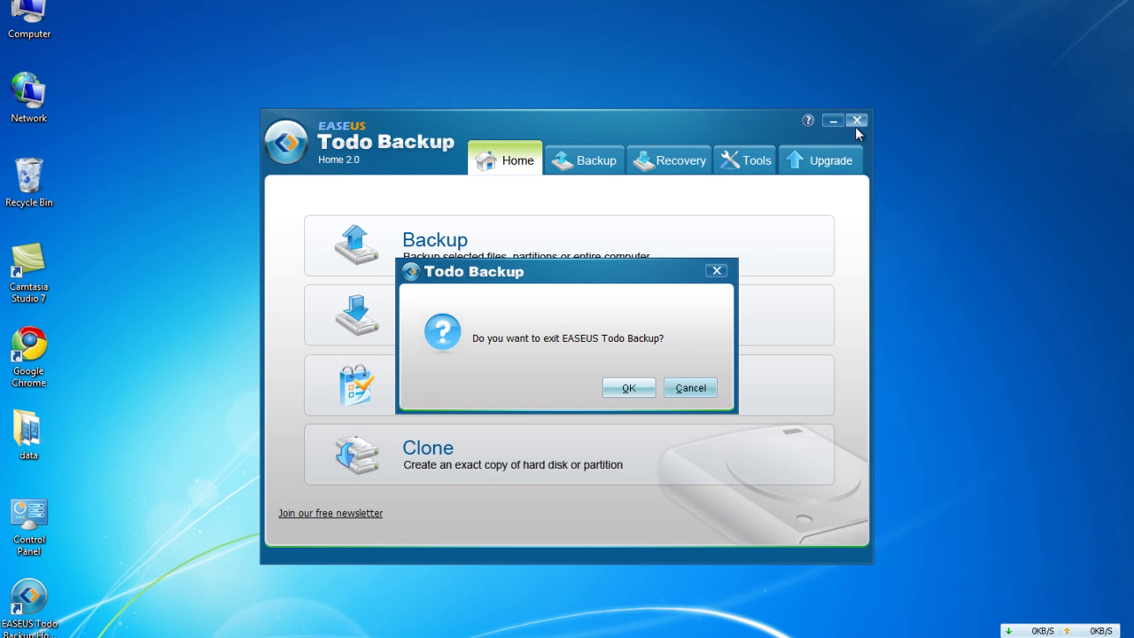
pyautogui.click(644, 371)
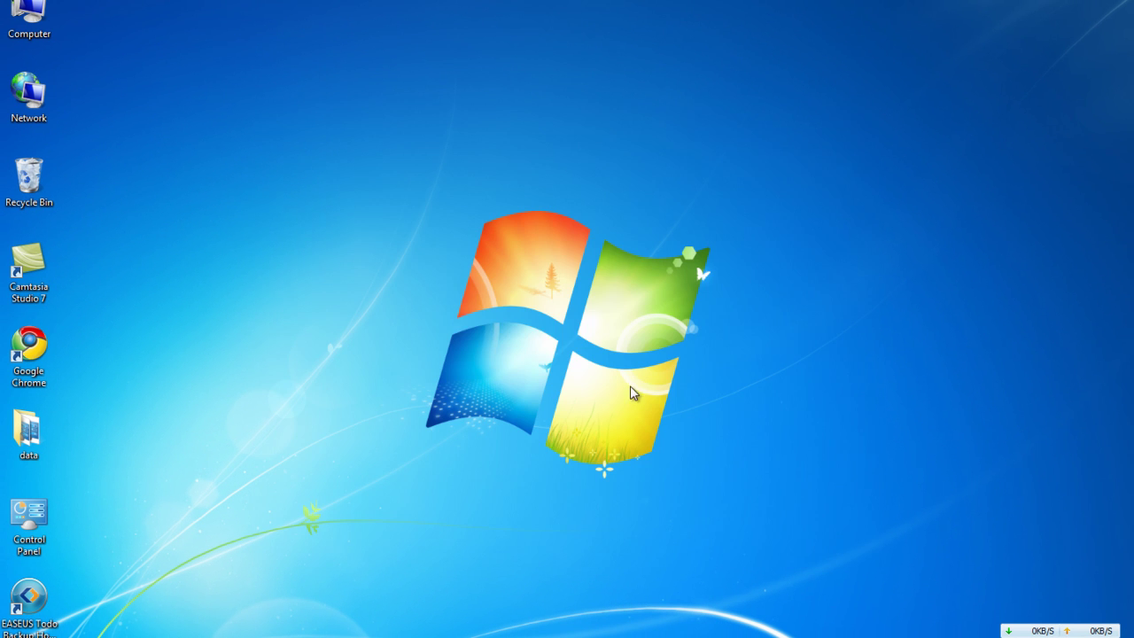
# Open the SYSTEM backup folder on New Volume (K:) in Windows Explorer to check the backup image file.
pyautogui.click(32, 19)
pyautogui.doubleClick(32, 20)
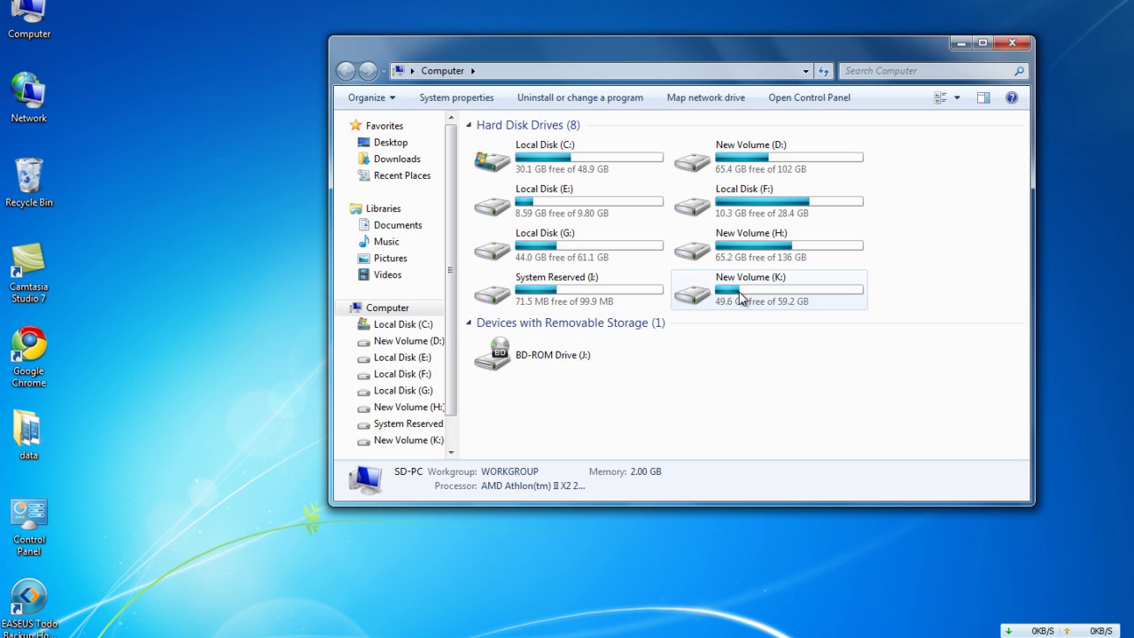
pyautogui.doubleClick(744, 289)
pyautogui.press('Return')
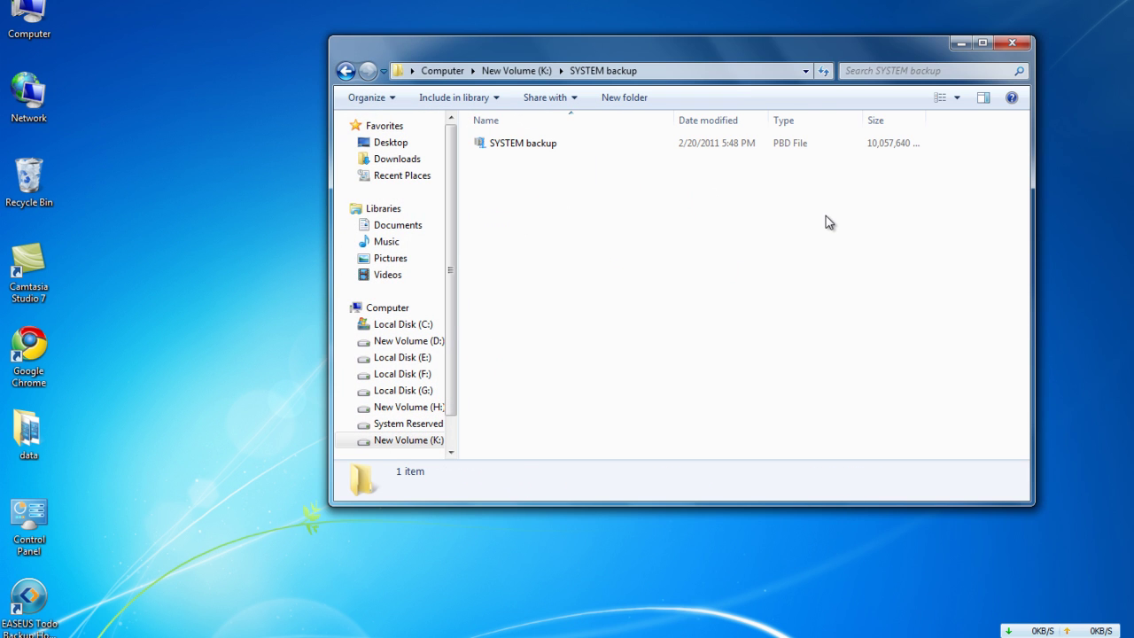